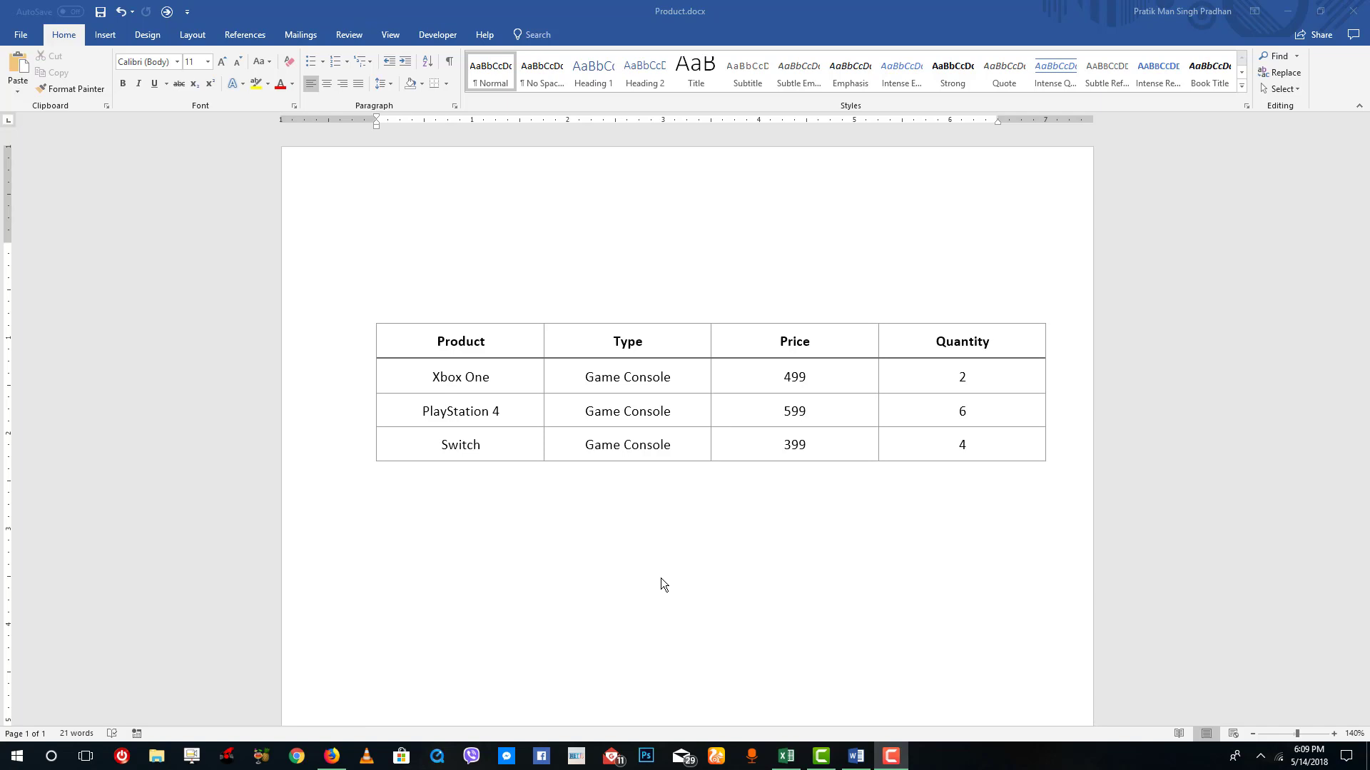
Open the sharing options for Product.docx to invite people through OneDrive.
left_click(21, 35)
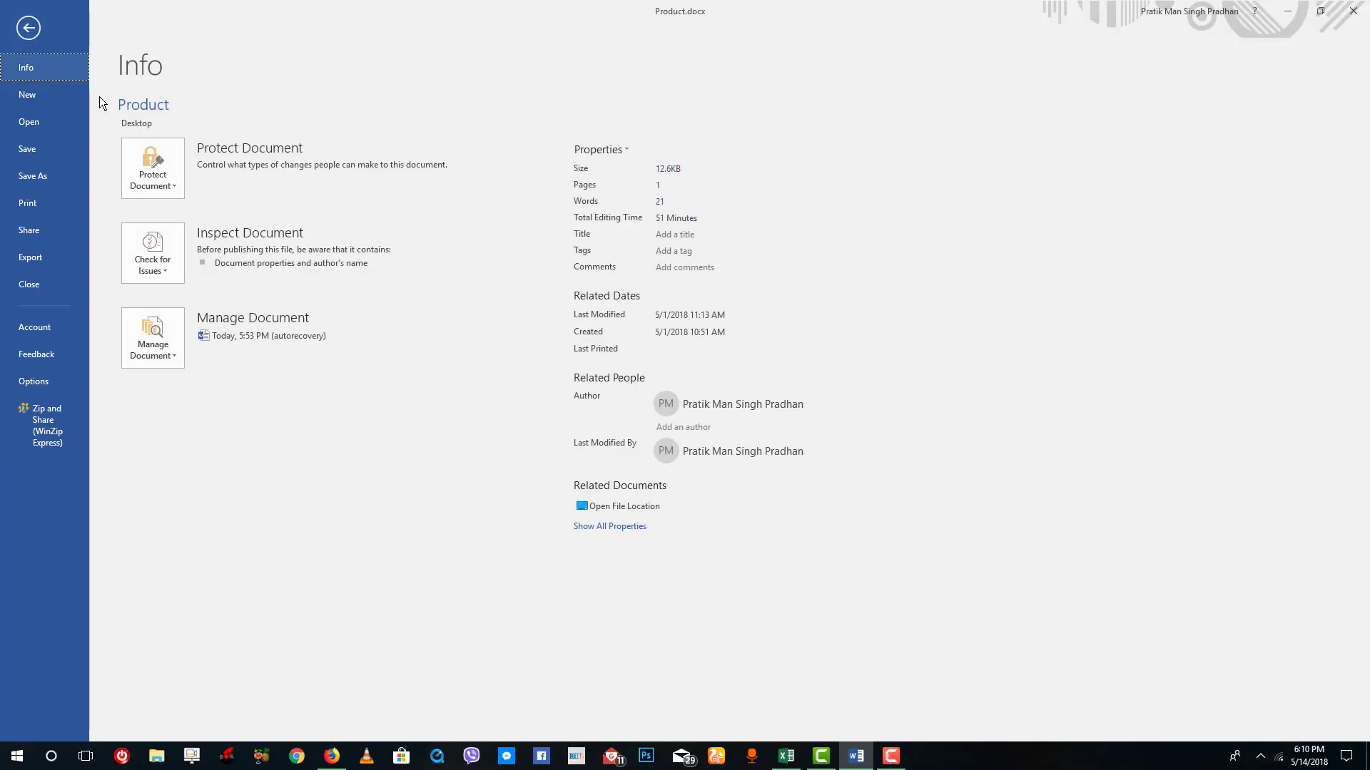
left_click(28, 230)
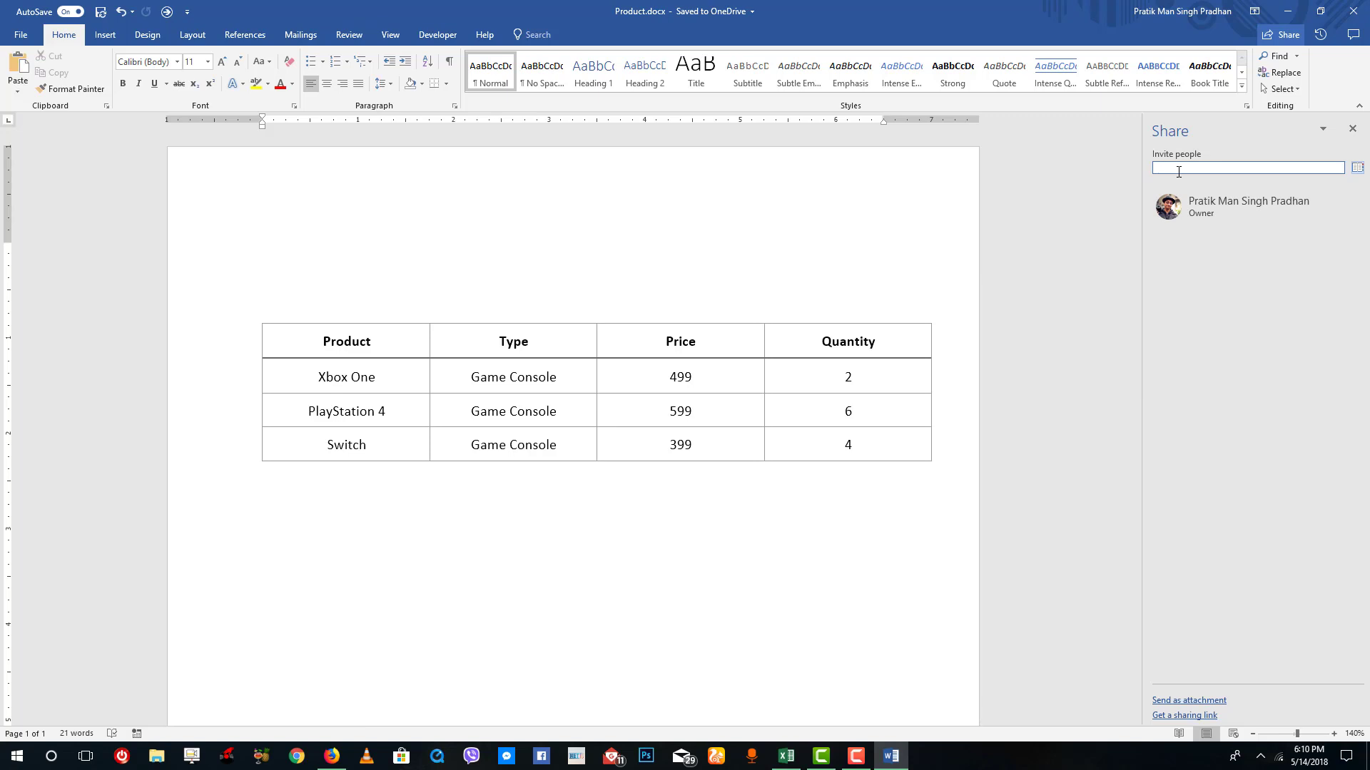
Switch to Firefox and copy the temporary email address from the Temp Mail page.
left_click(330, 758)
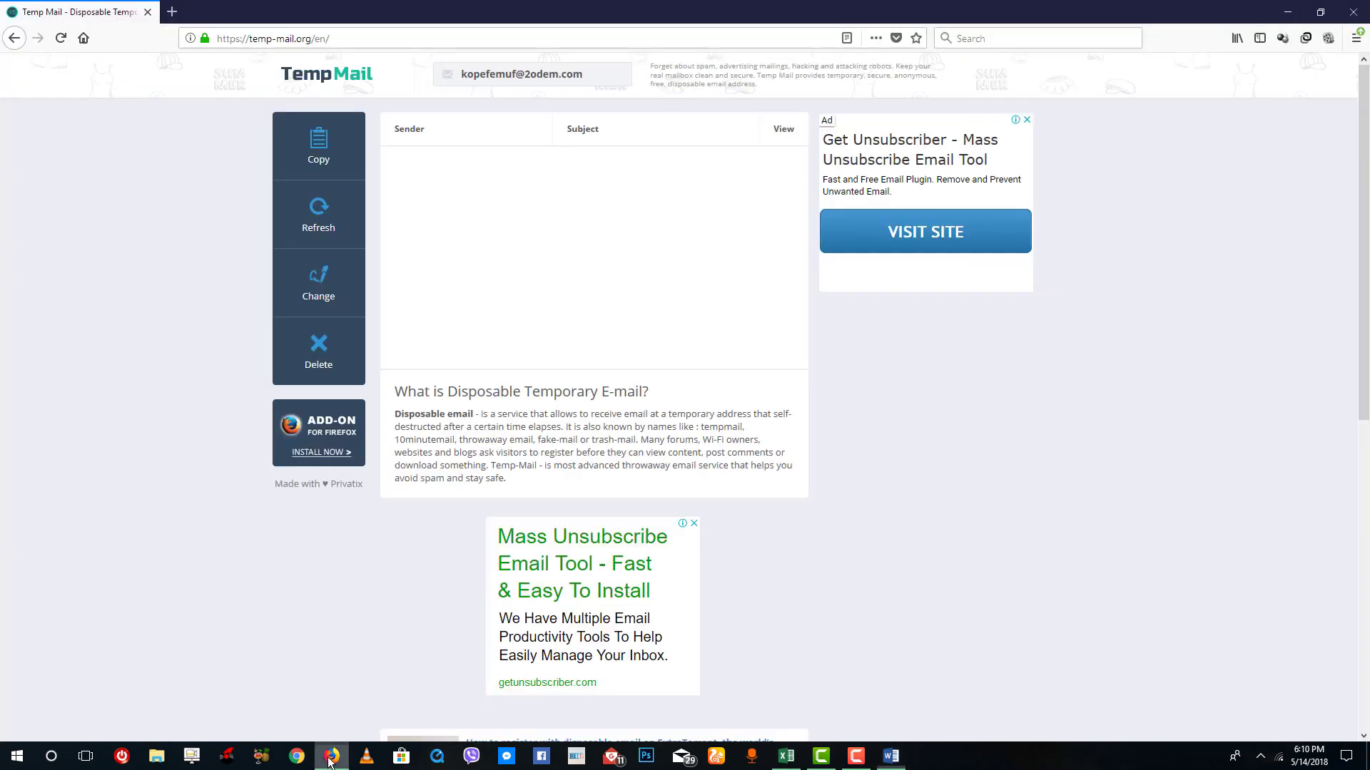
left_click(531, 74)
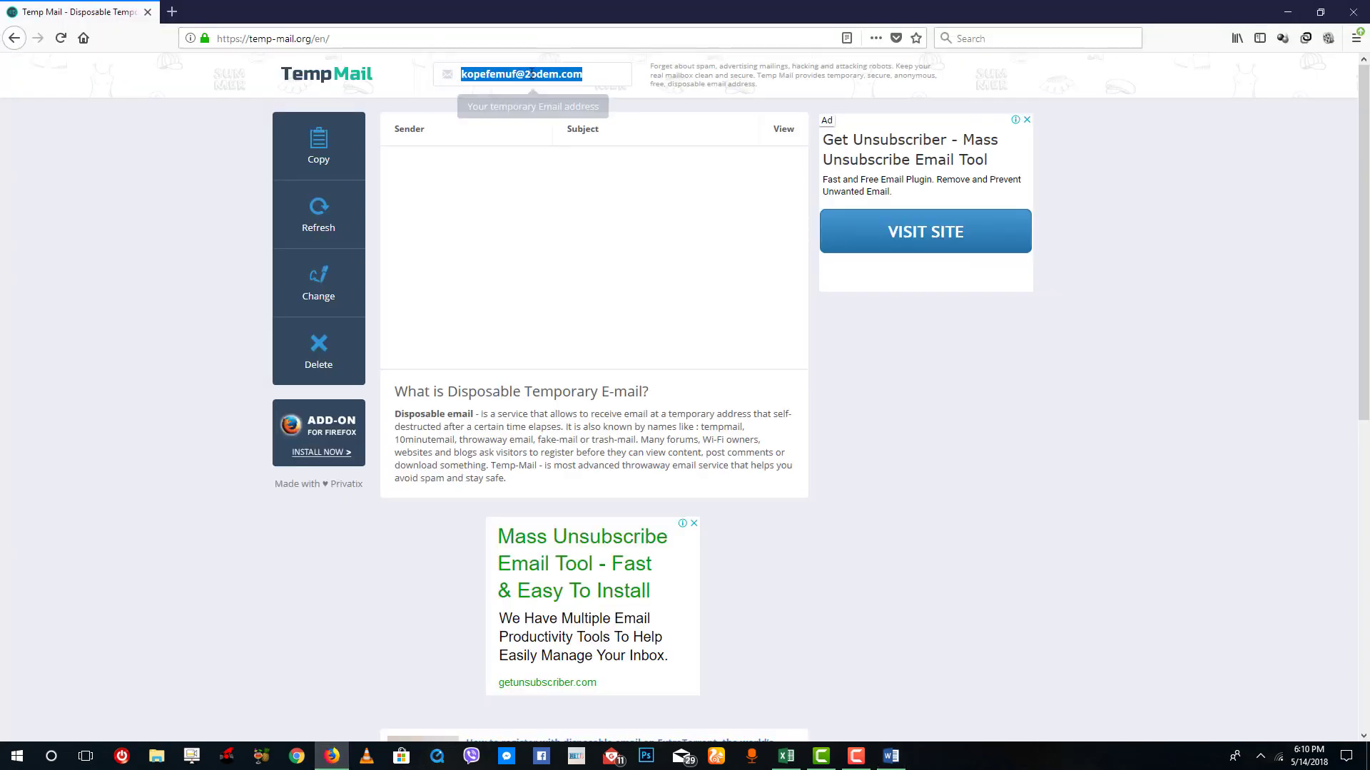
right_click(534, 73)
left_click(579, 113)
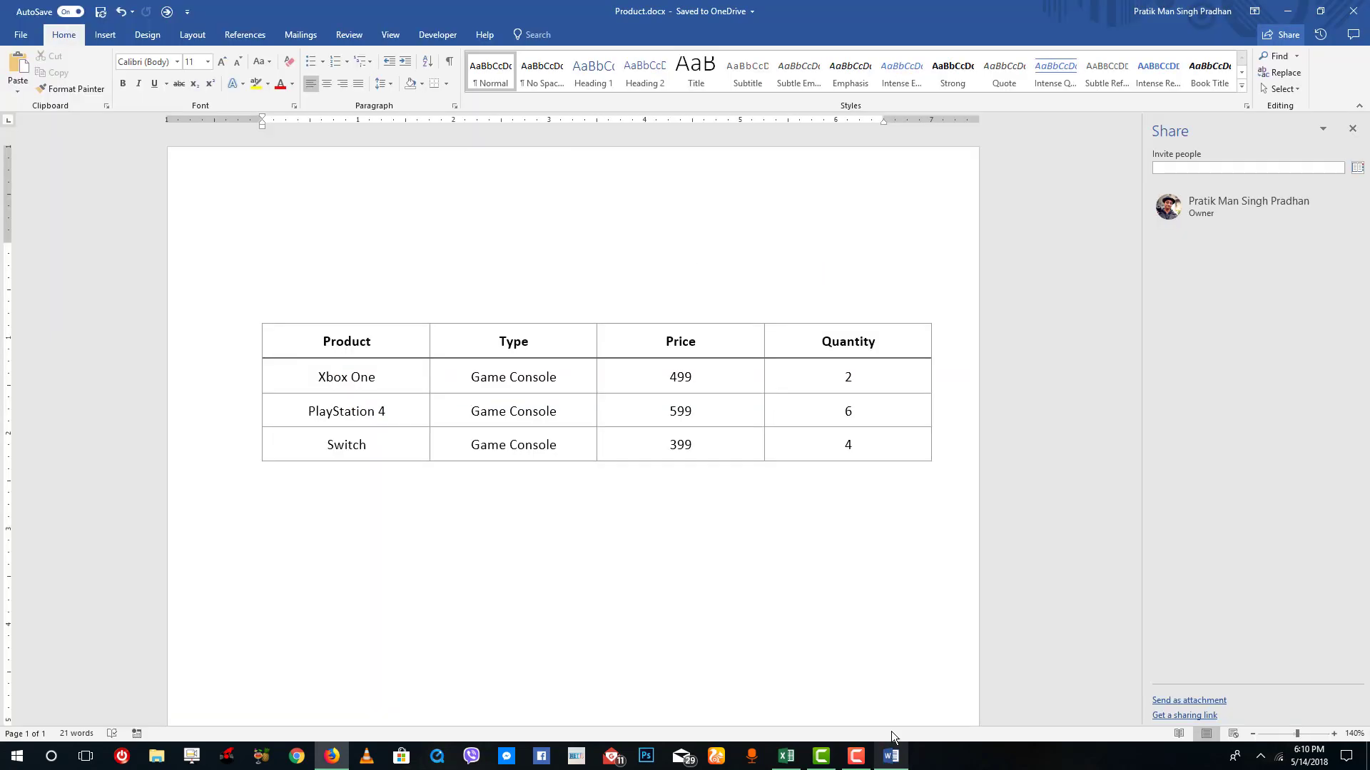
Switch back to Word and paste the copied email address as the person to invite to the document.
left_click(890, 756)
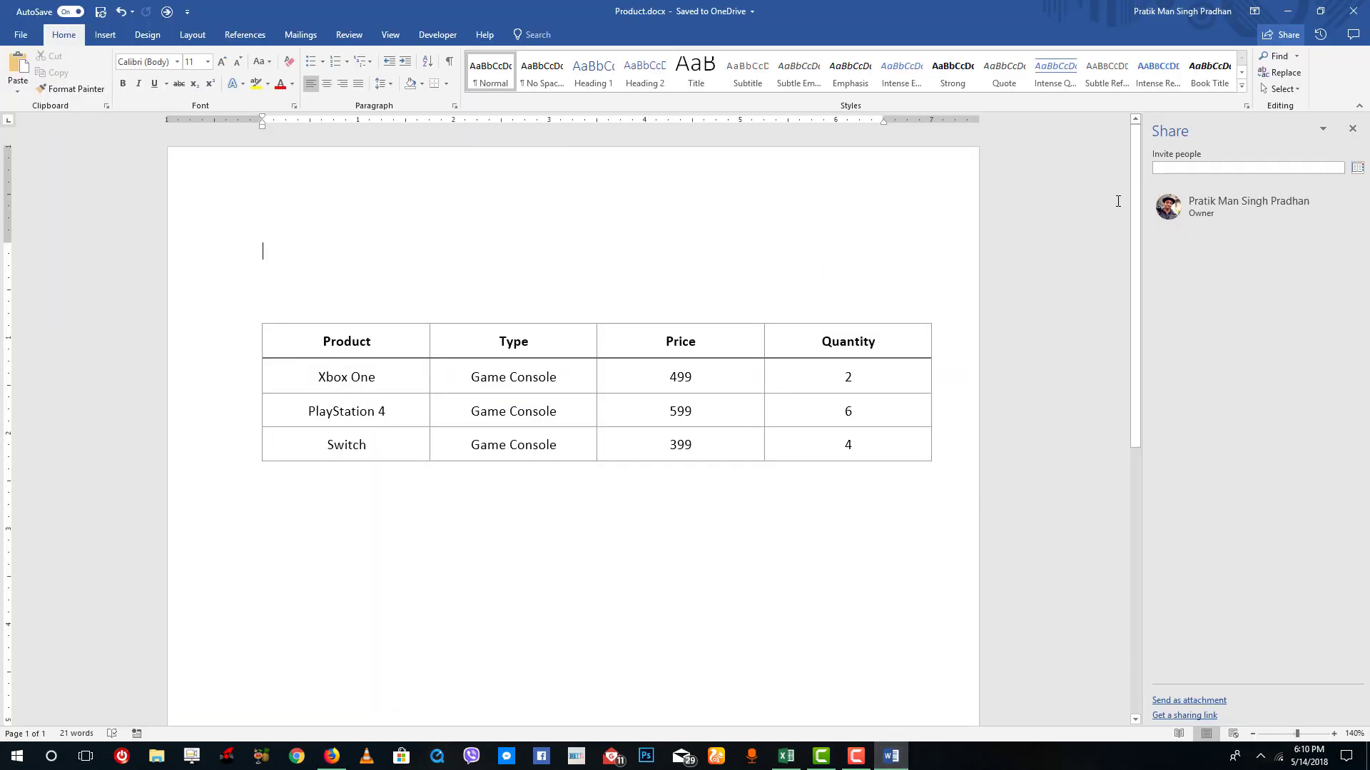
left_click(1196, 167)
right_click(1189, 169)
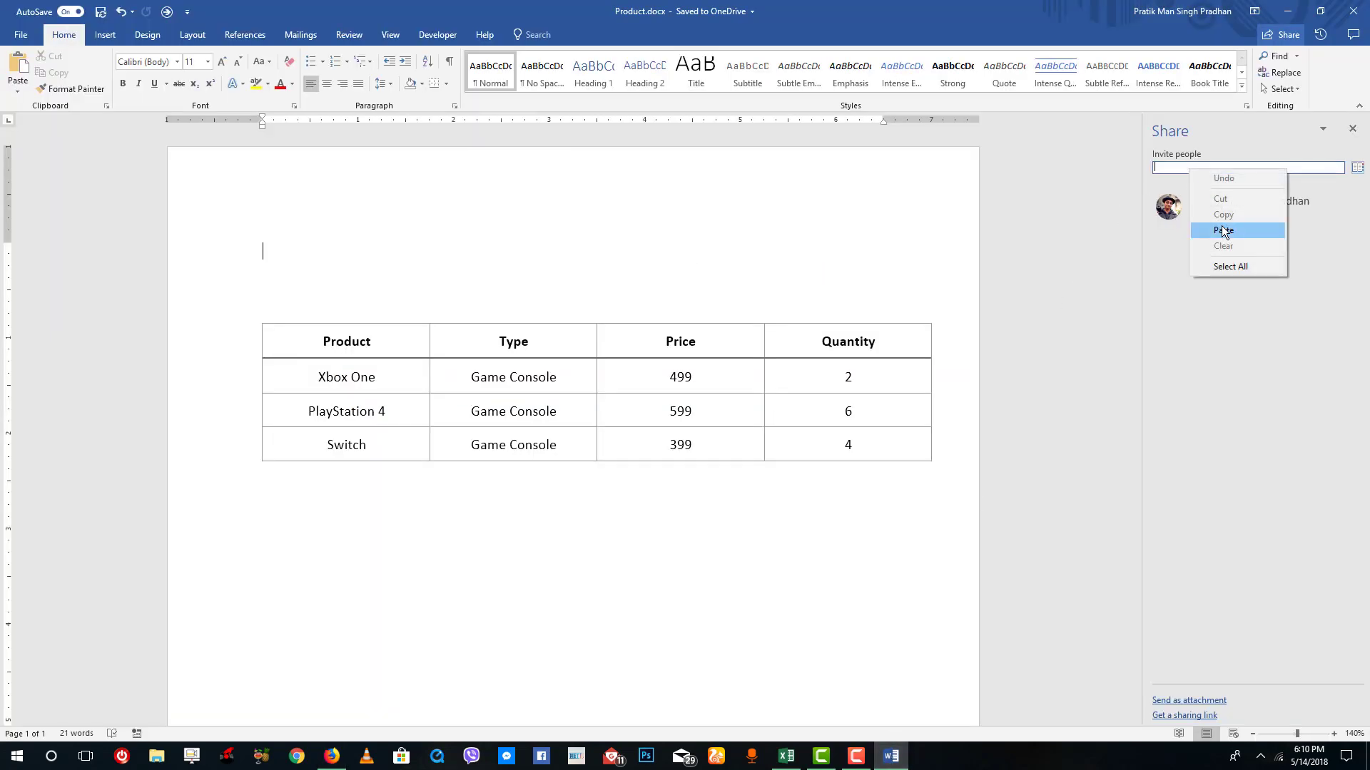
left_click(1223, 230)
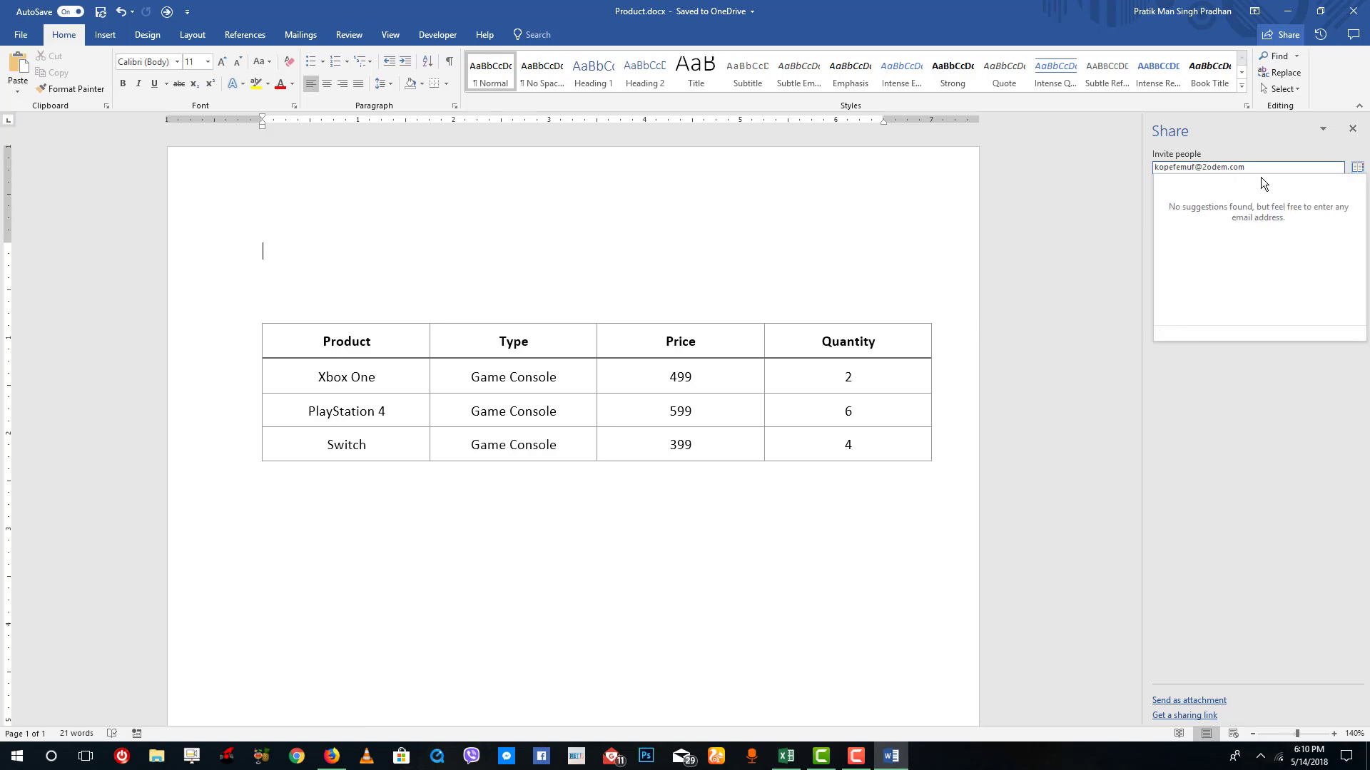
left_click(1269, 367)
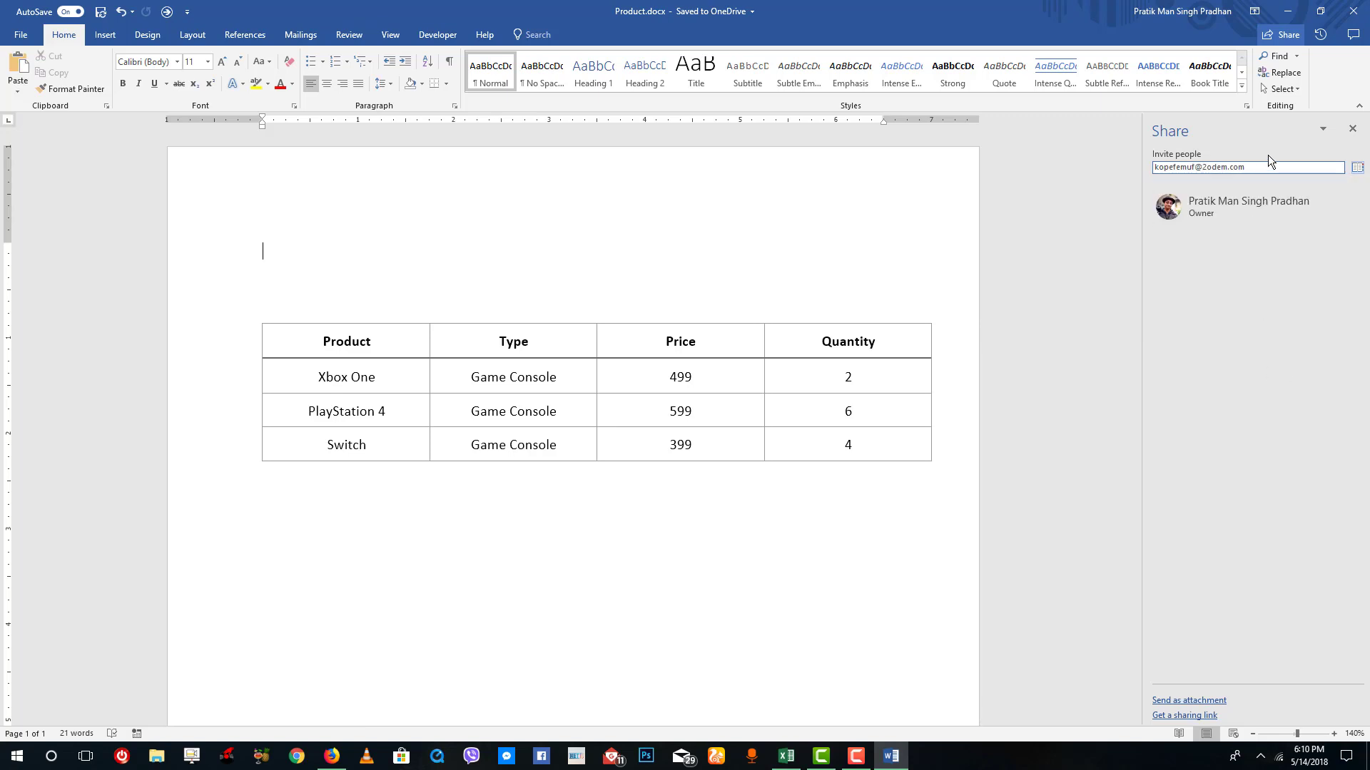
left_click(1318, 166)
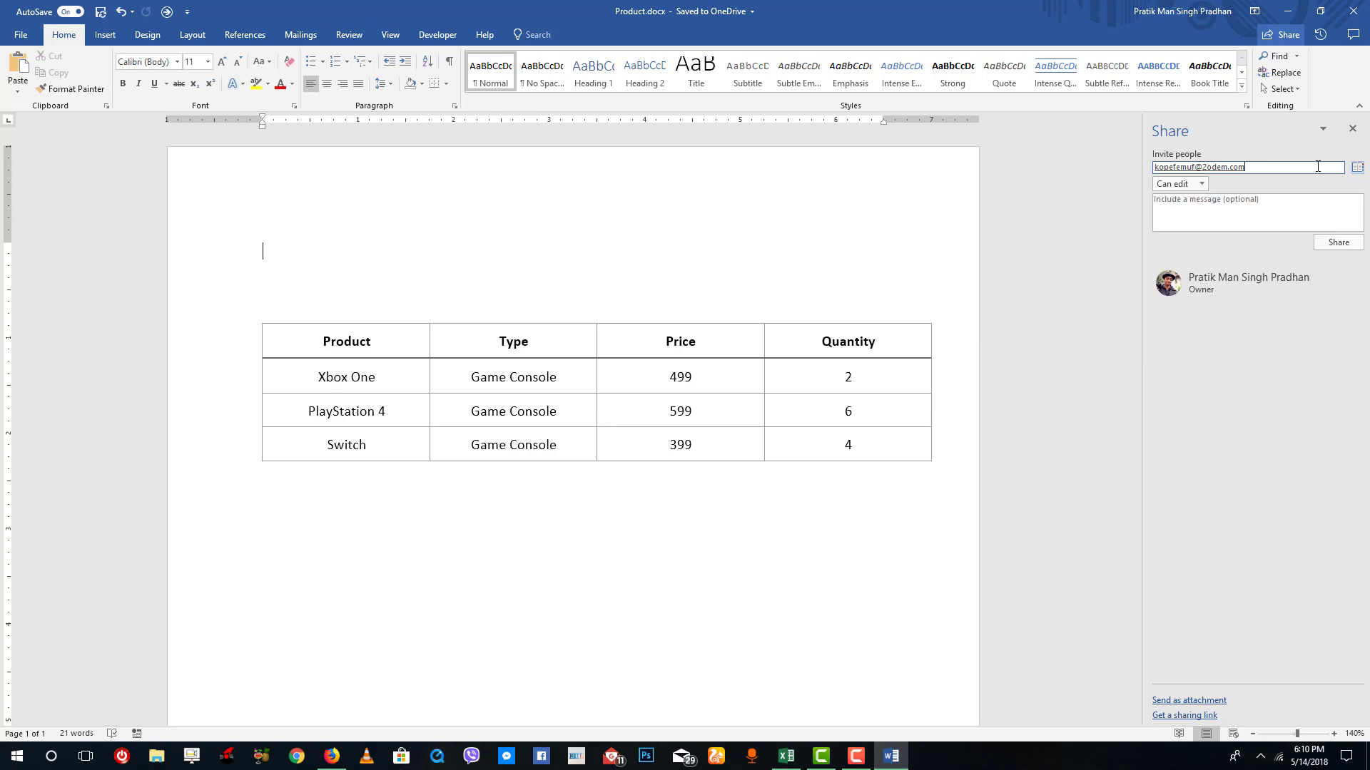
Share the document with the "Can edit" permission and the message "Please collaborate on the document.".
left_click(1202, 184)
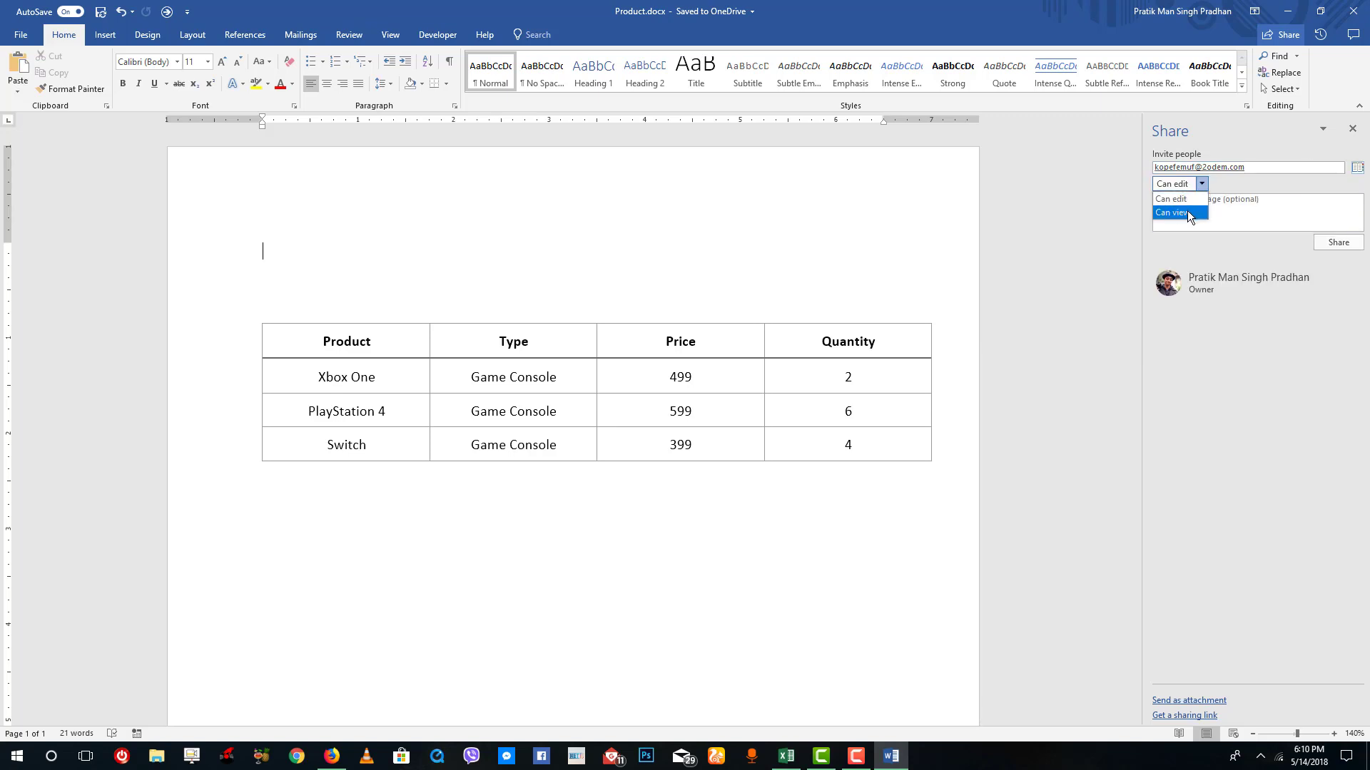
left_click(1184, 201)
left_click(1206, 208)
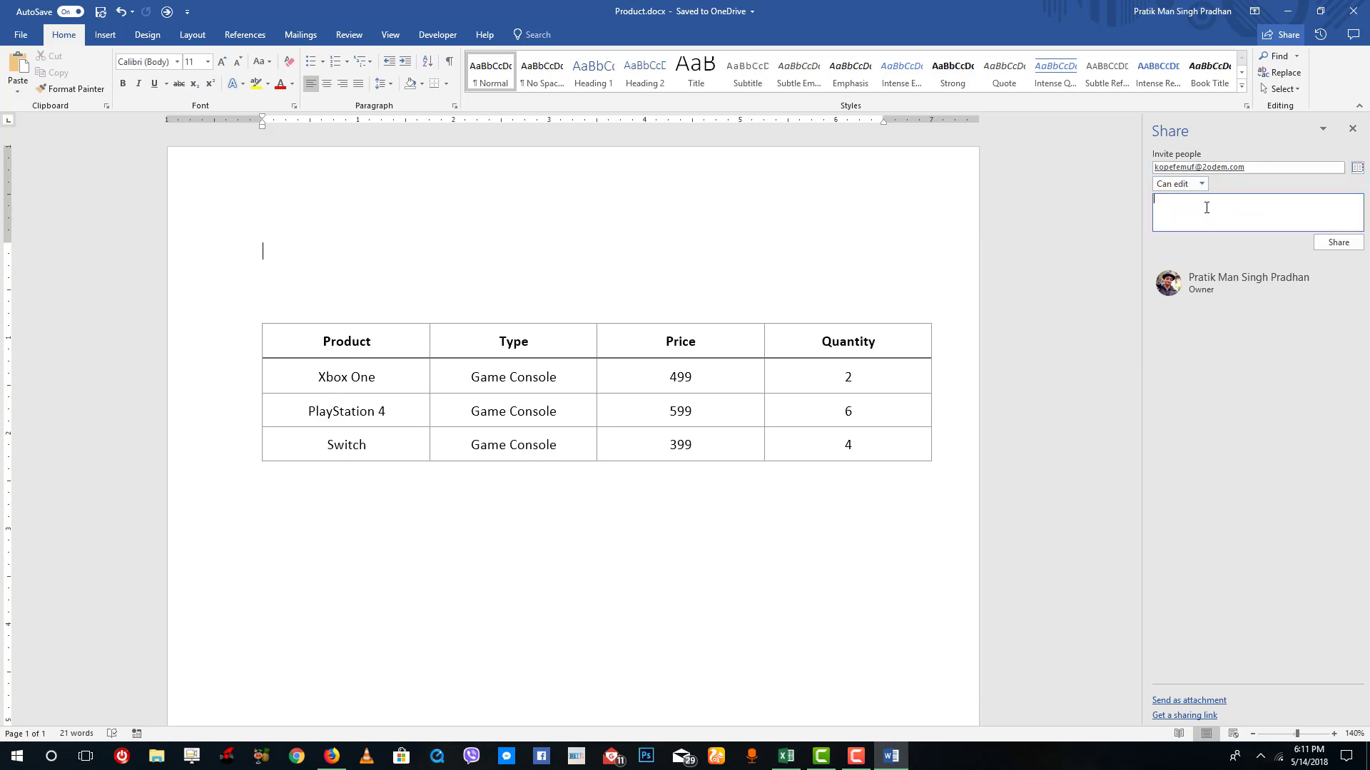
type("Please collaborate on the documents")
left_click(1338, 243)
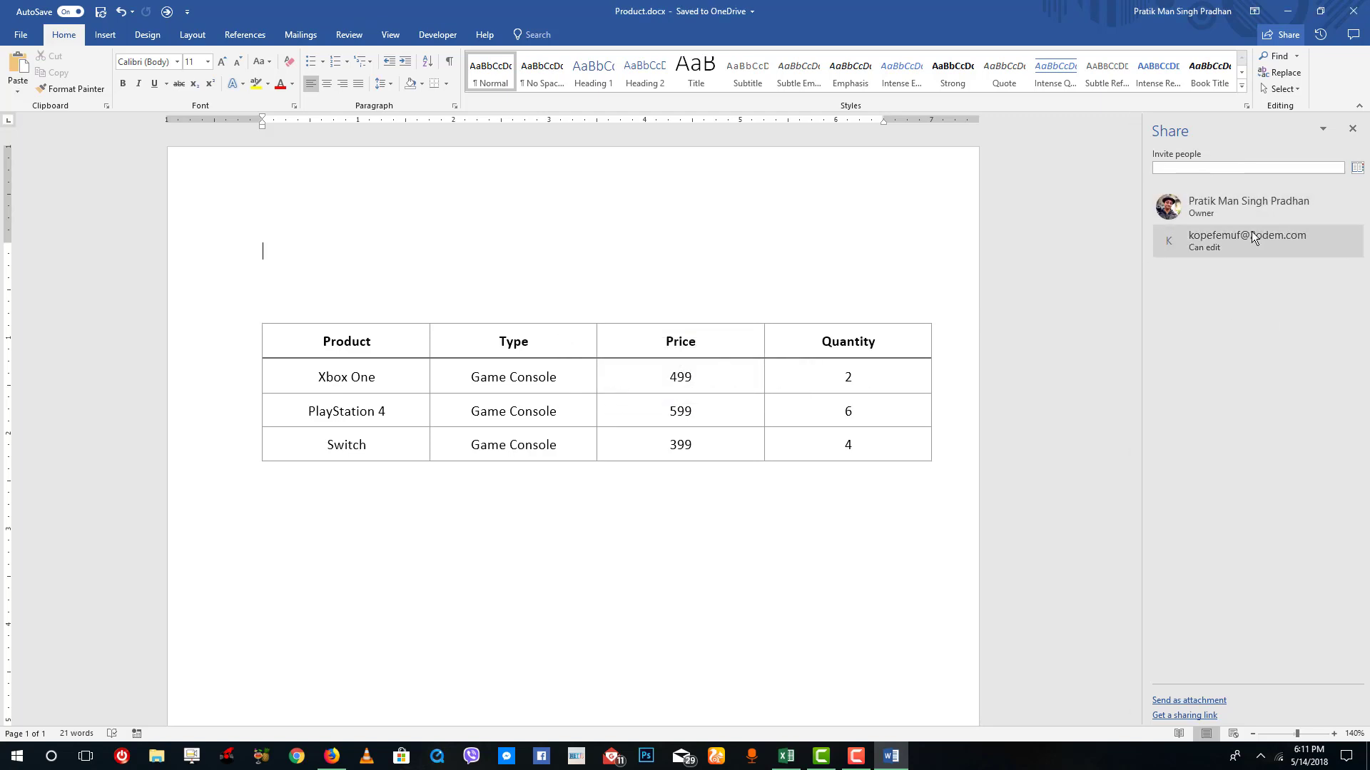
Switch to Firefox, open the shared Product.docx from the invitation email in OneDrive and start editing it in the browser.
left_click(332, 758)
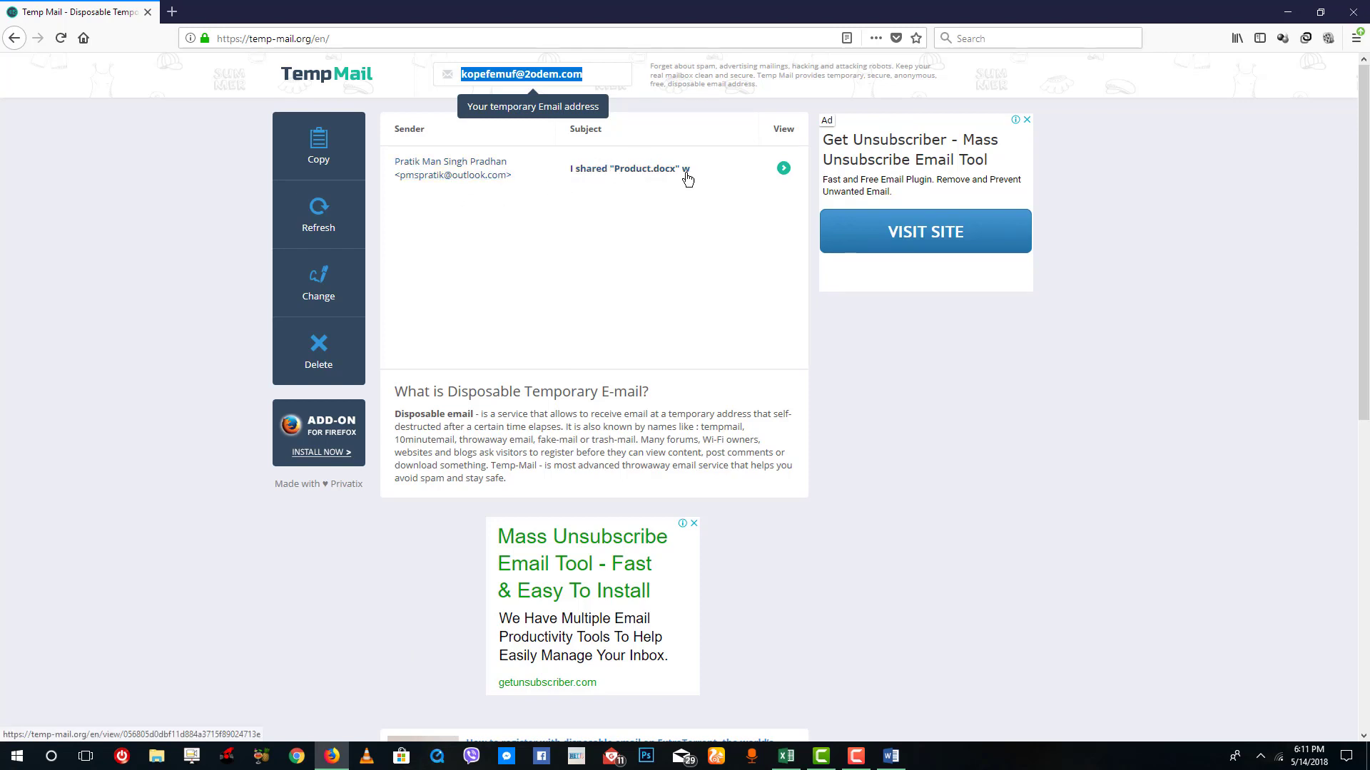
left_click(636, 170)
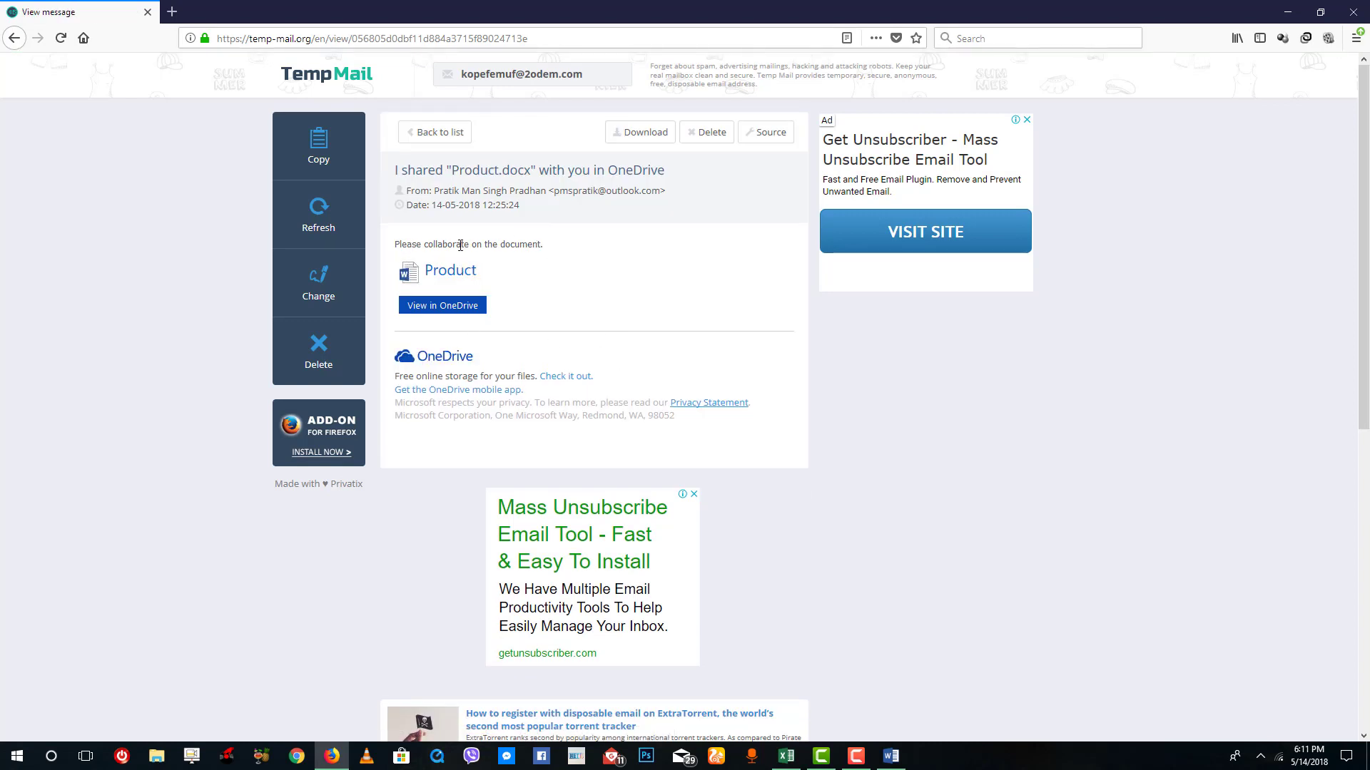
left_click(440, 309)
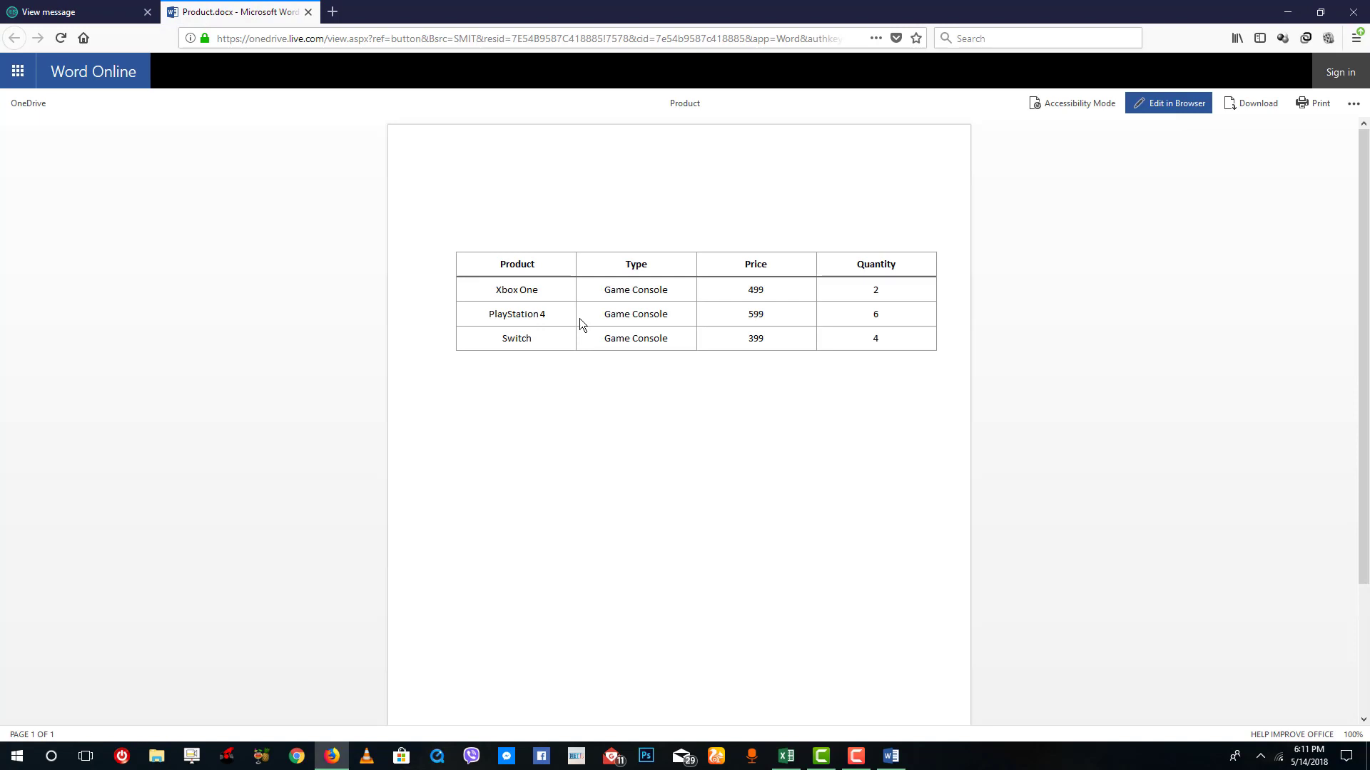
left_click(1167, 106)
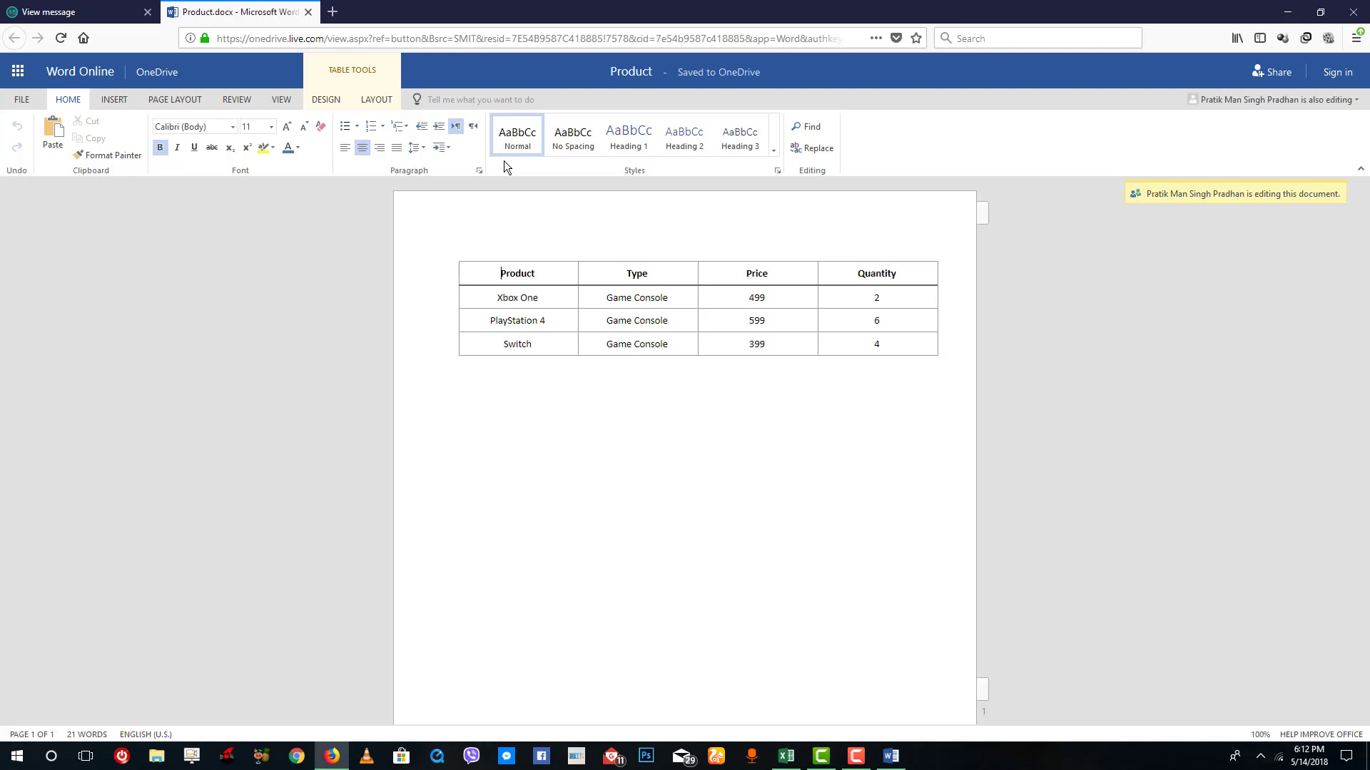
Add the line "This is the collaboration text." below the product table in Word Online.
left_click(540, 252)
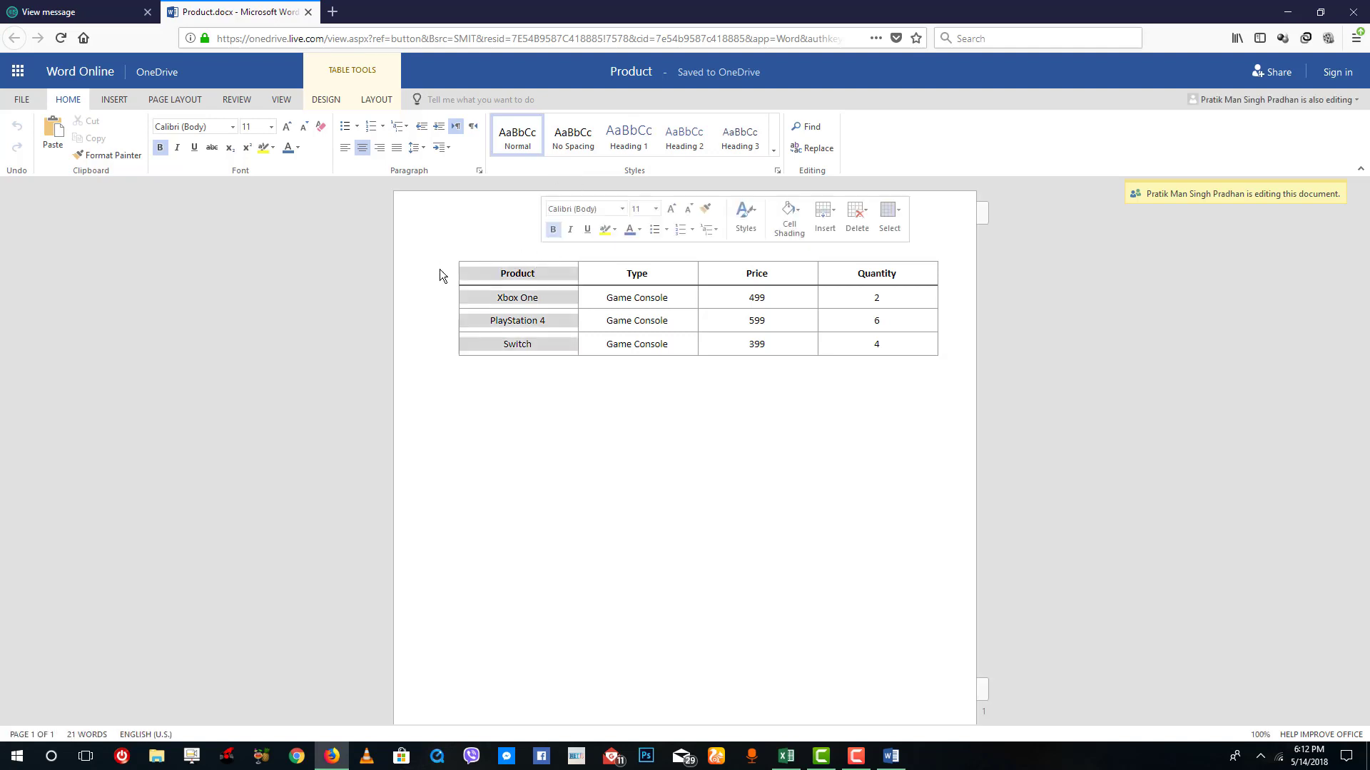
left_click(467, 274)
left_click(615, 401)
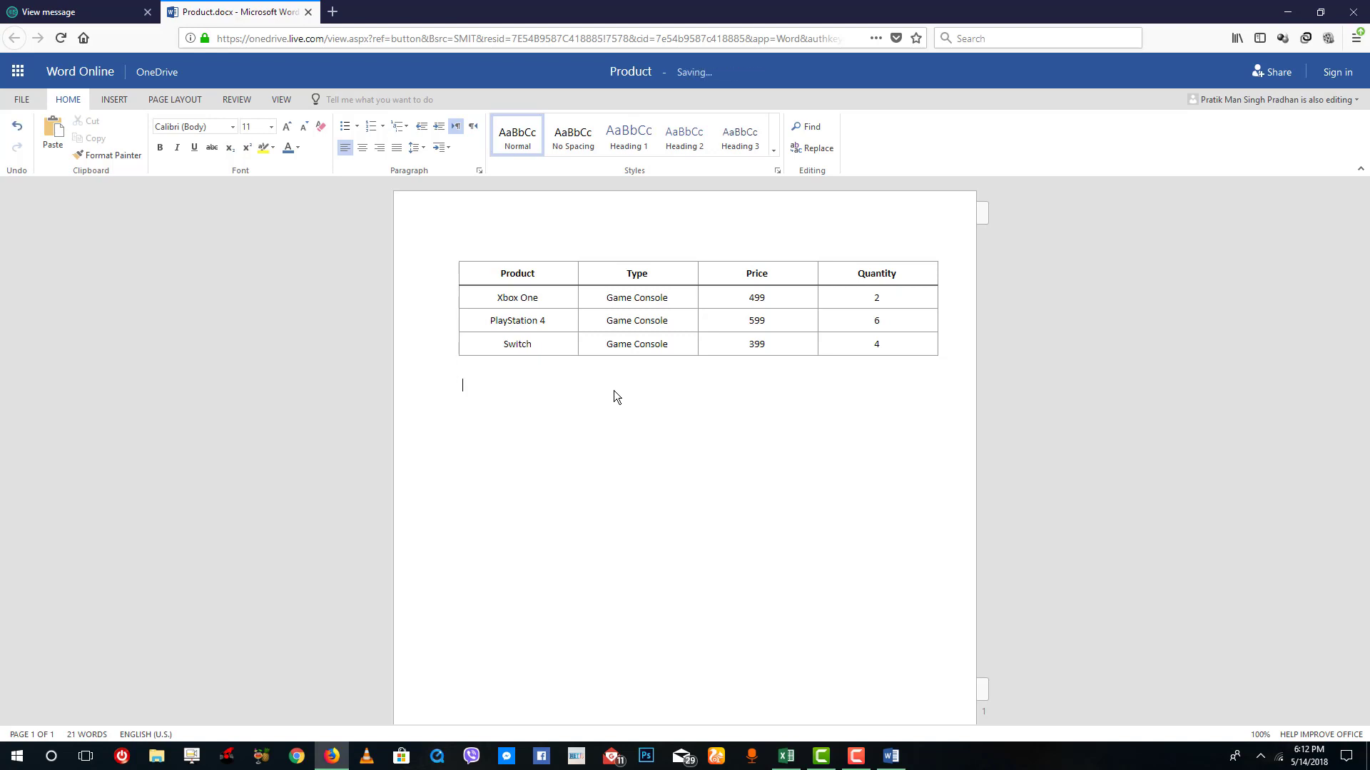
type("This is the collaboation text.")
right_click(550, 386)
left_click(604, 402)
left_click(596, 419)
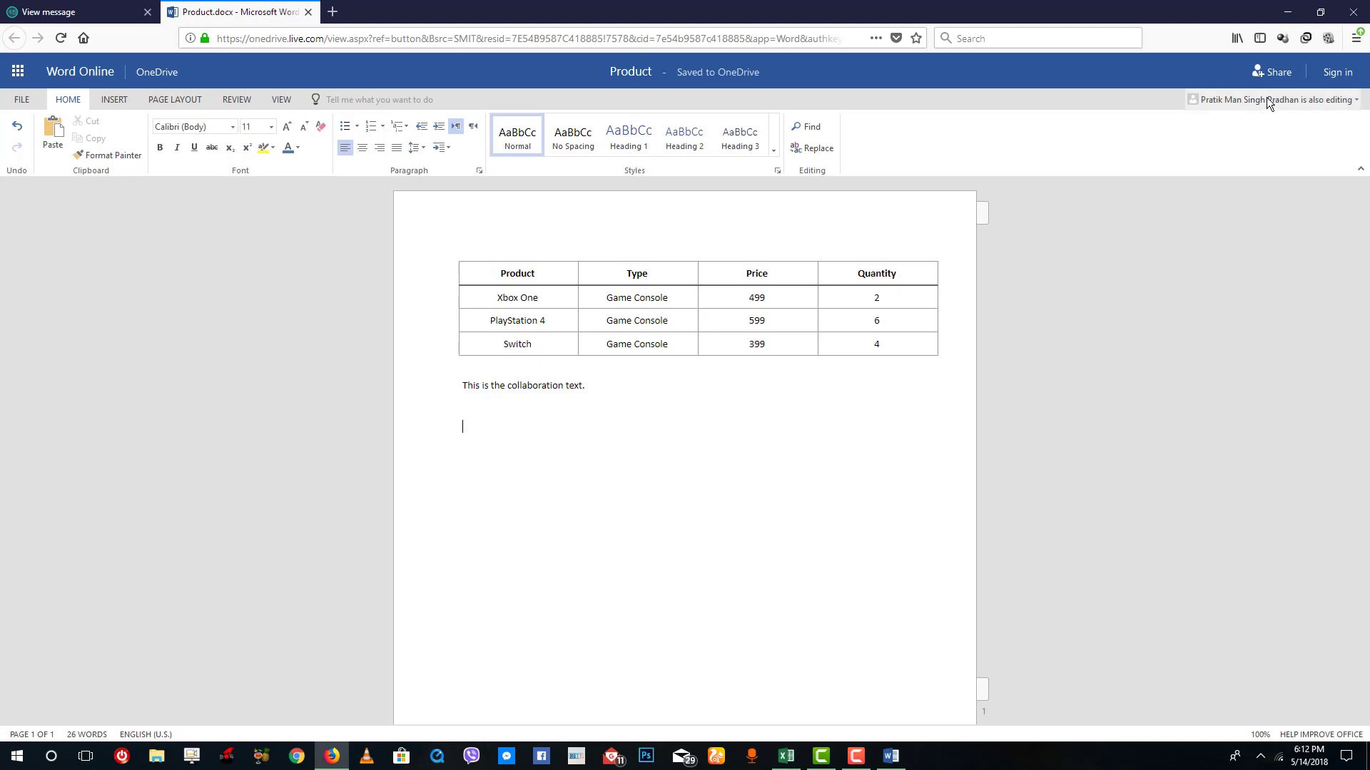
Switch to desktop Word and enter "This is collaborative text" on the empty line above the product table.
left_click(892, 758)
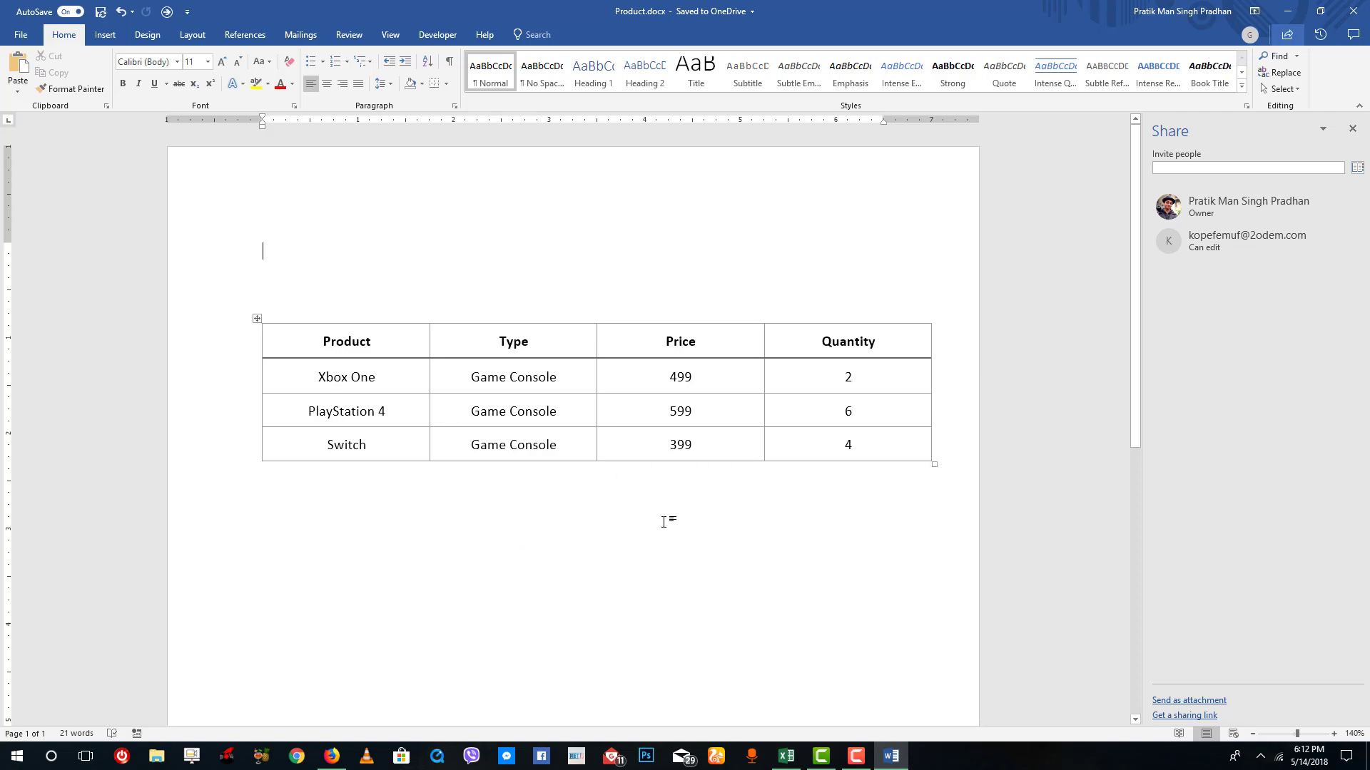
scroll(455, 383, "down", 3)
scroll(395, 288, "up", 3)
type("This is")
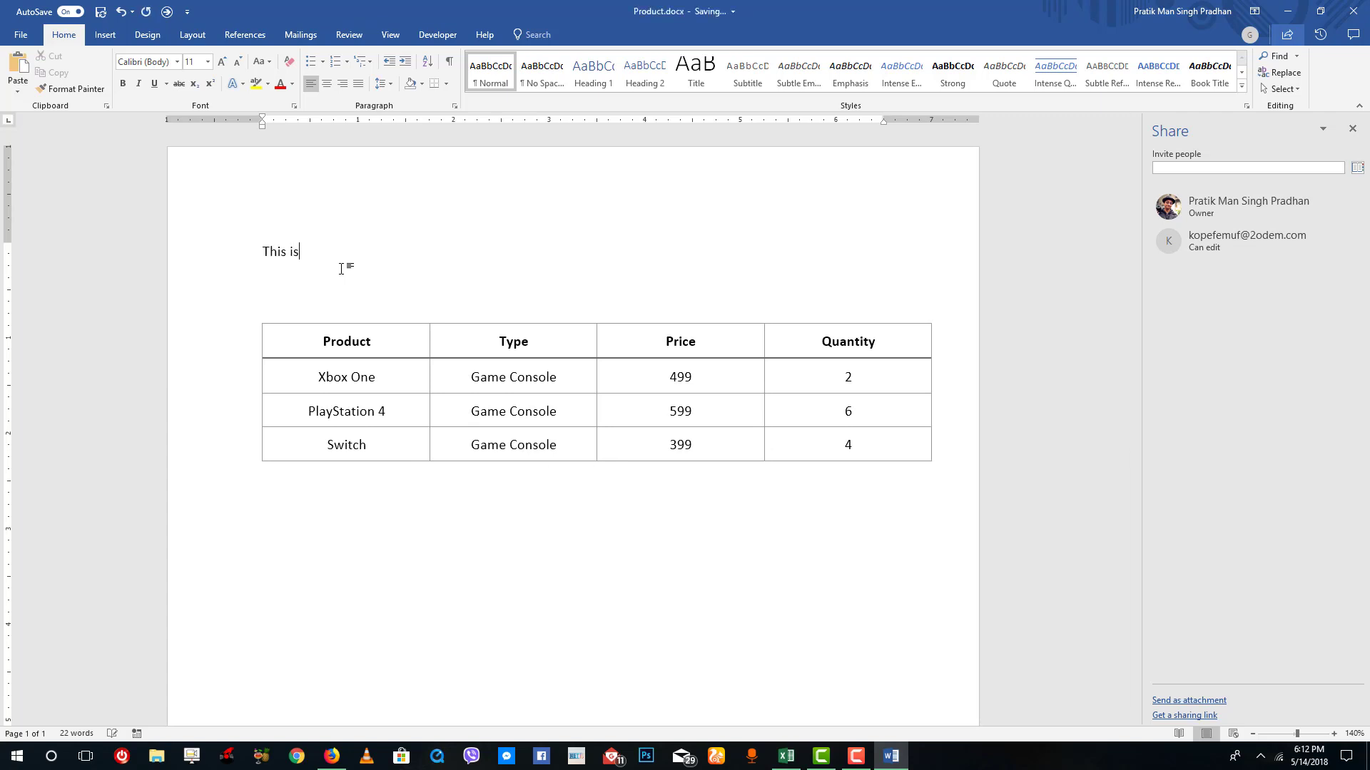
type(" collaborative text")
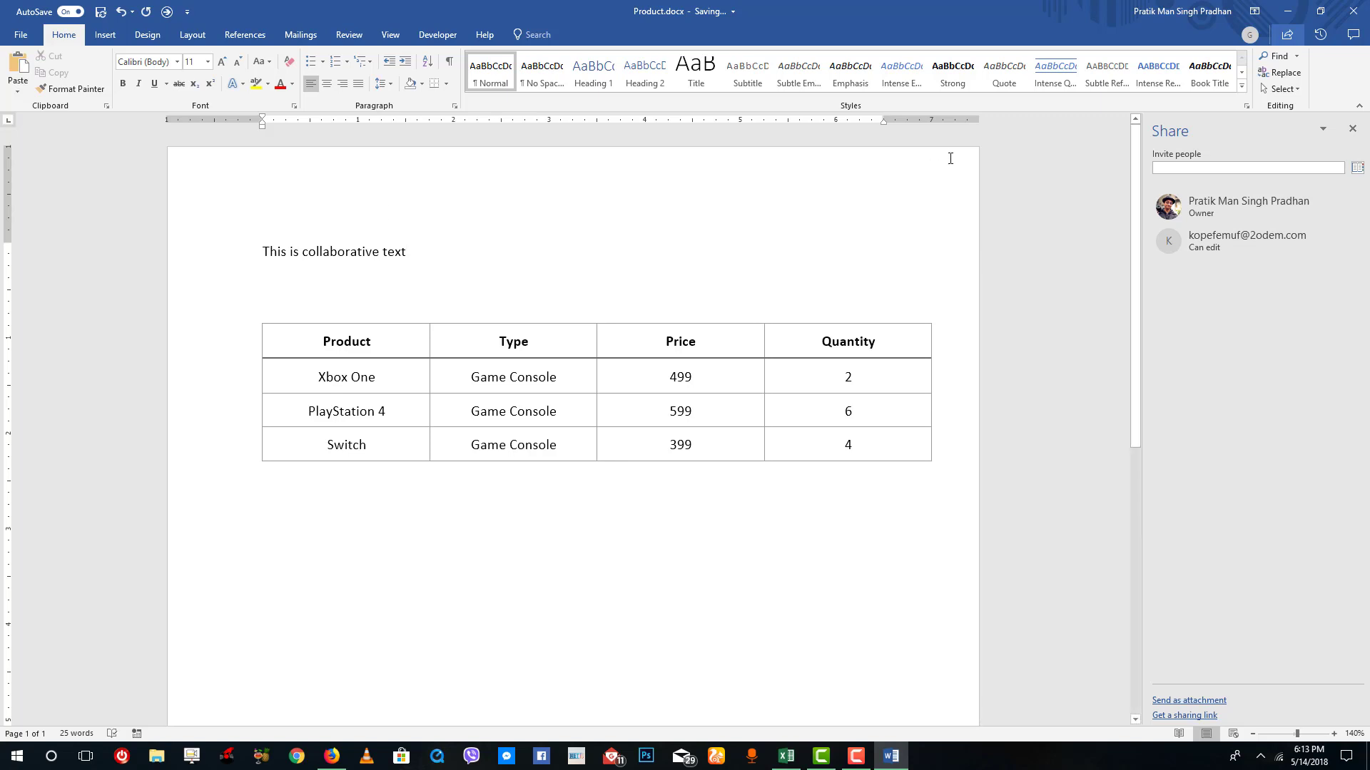
left_click(863, 332)
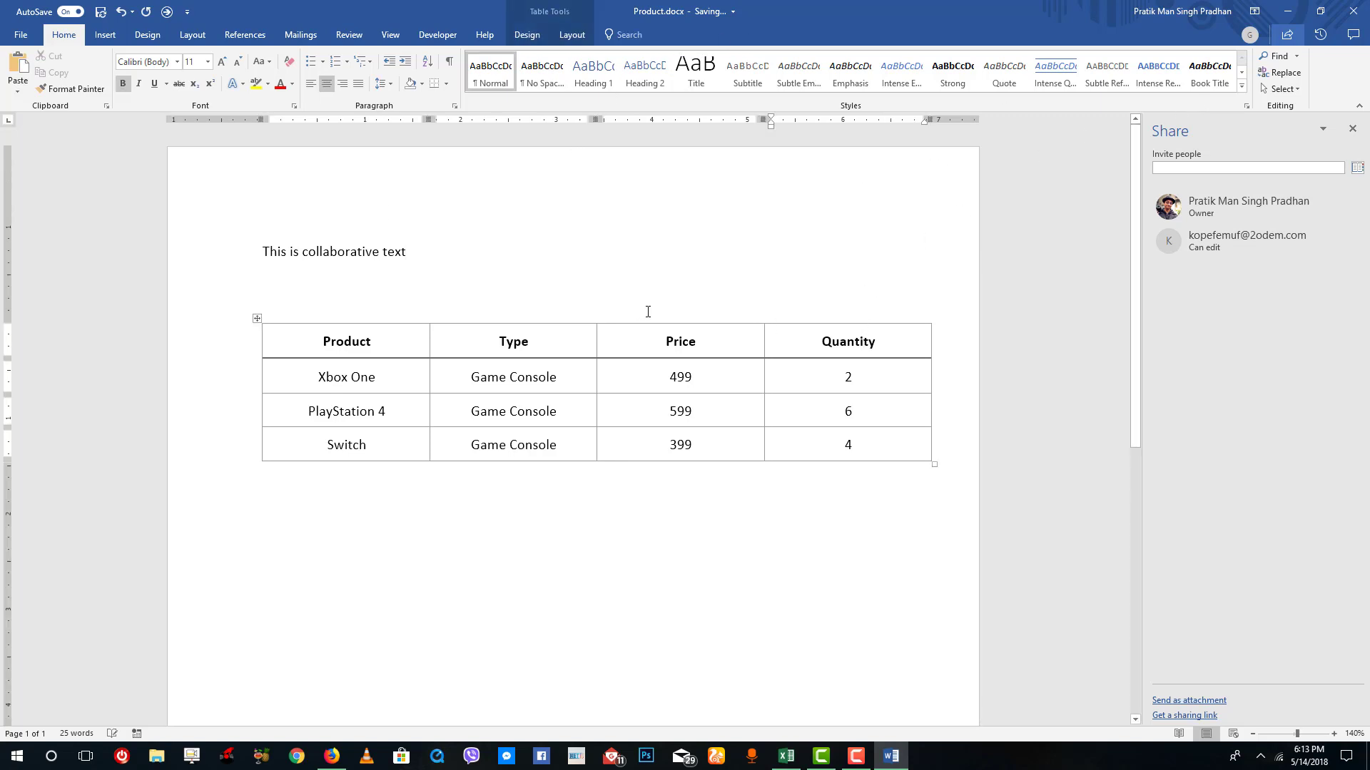
left_click(649, 258)
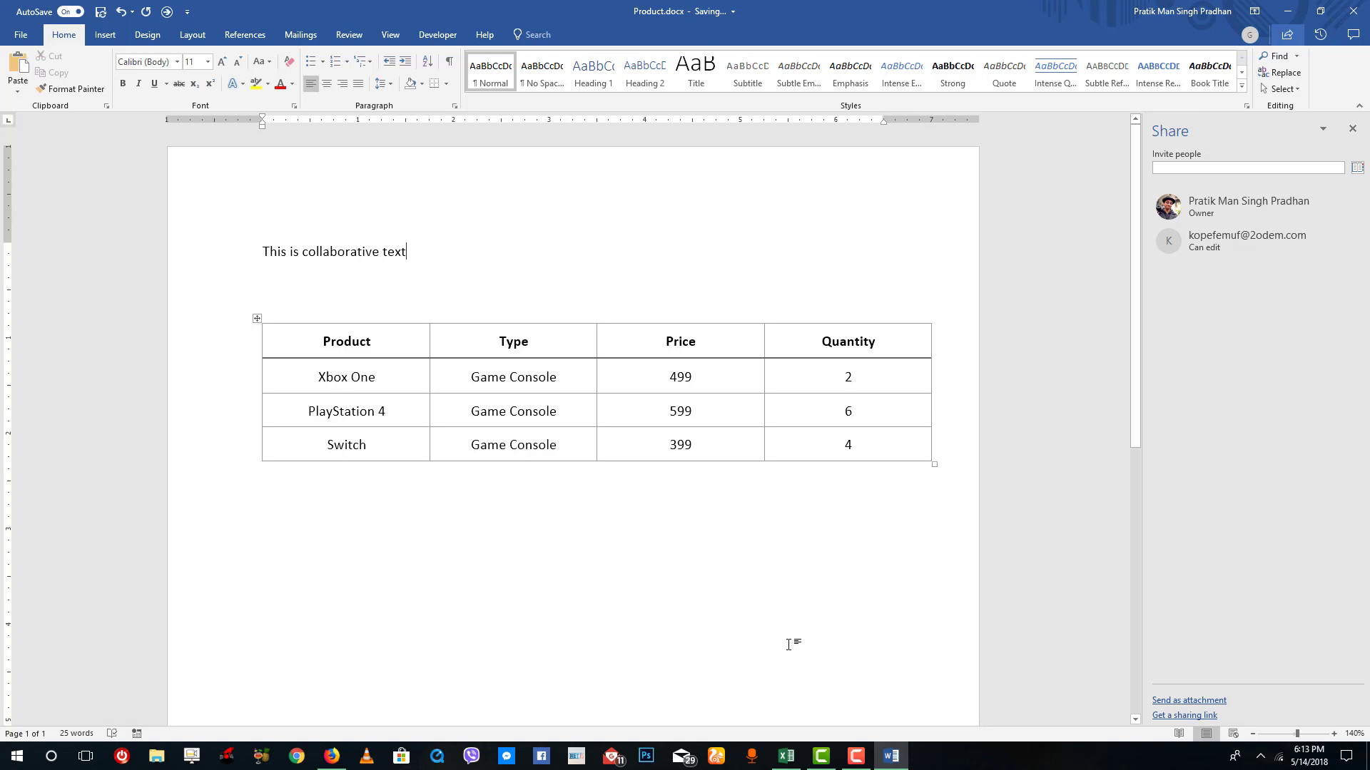
Compare Product.docx in Firefox and desktop Word for synced edits, selecting the line below the table in the browser copy.
left_click(333, 756)
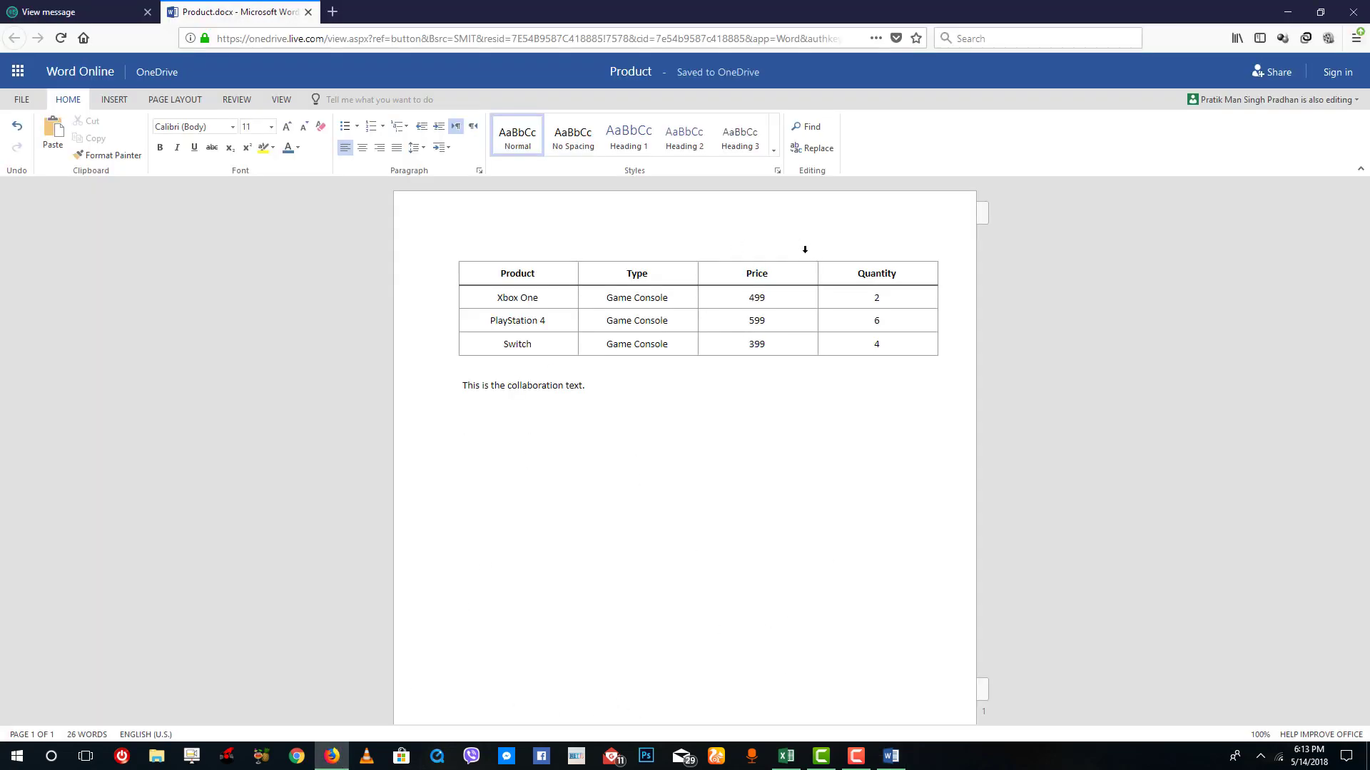
left_click(891, 756)
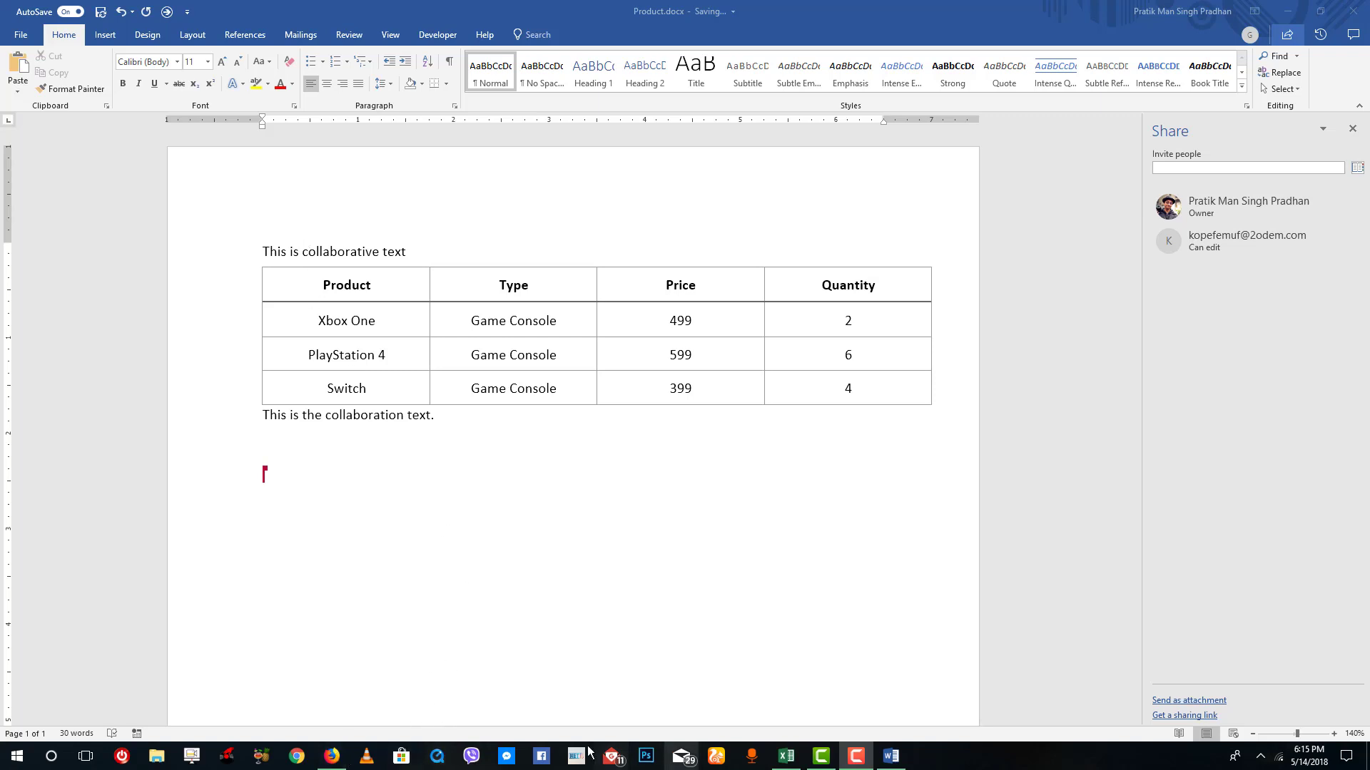
left_click(331, 745)
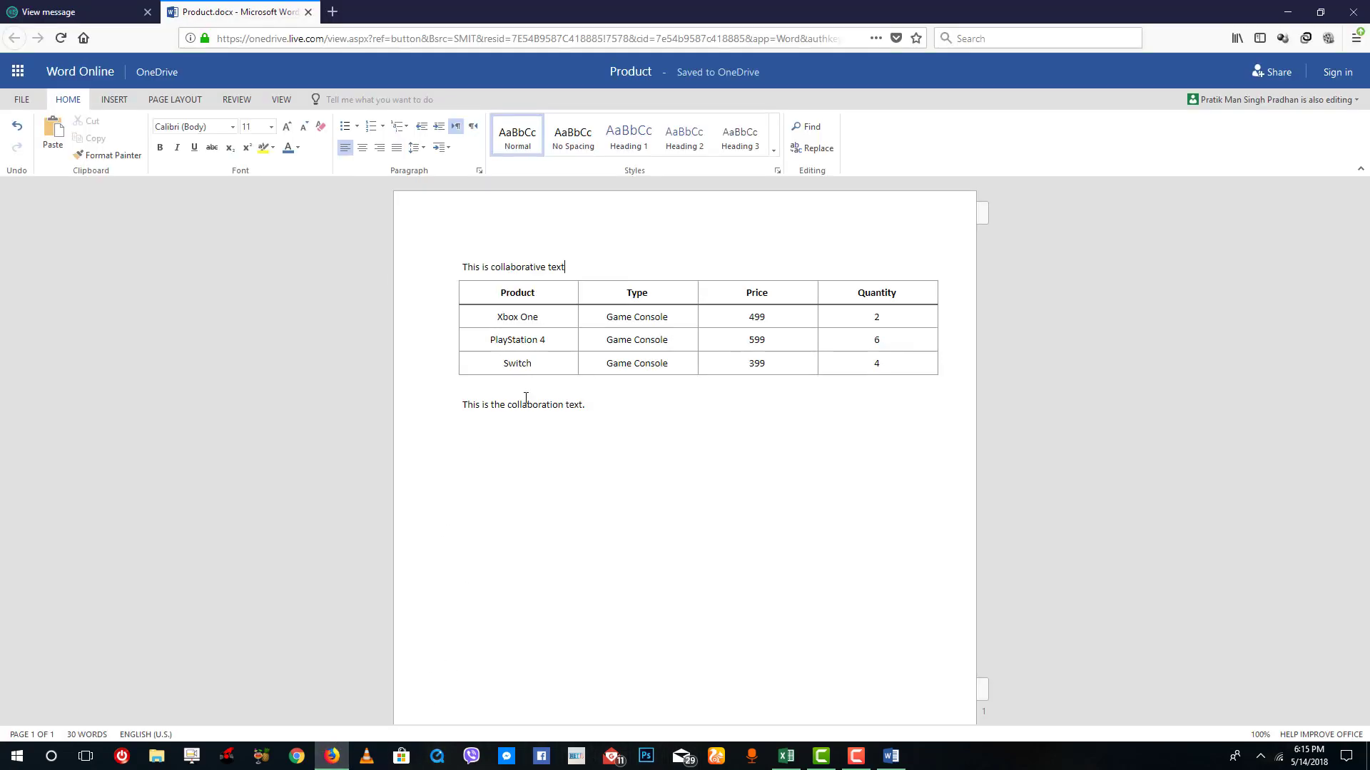
left_click_drag(607, 404, 418, 400)
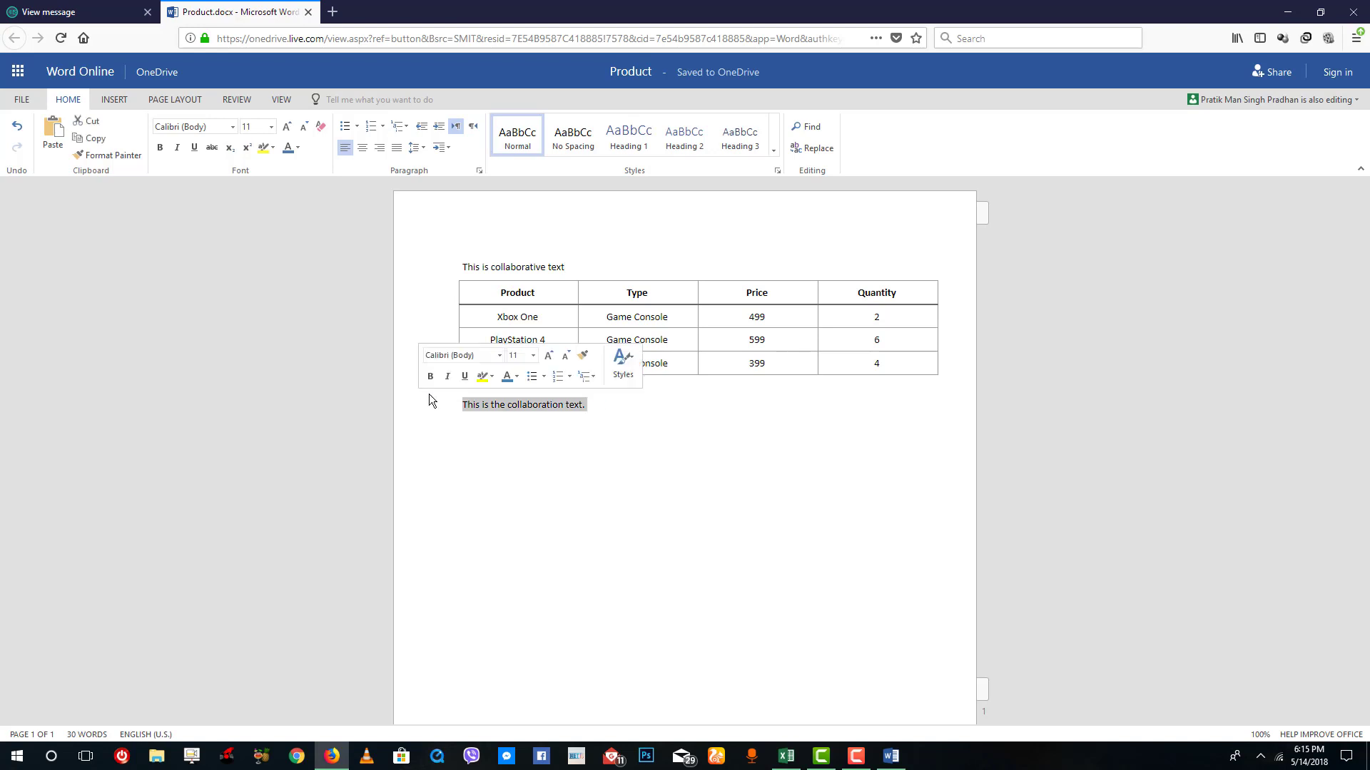
left_click(892, 758)
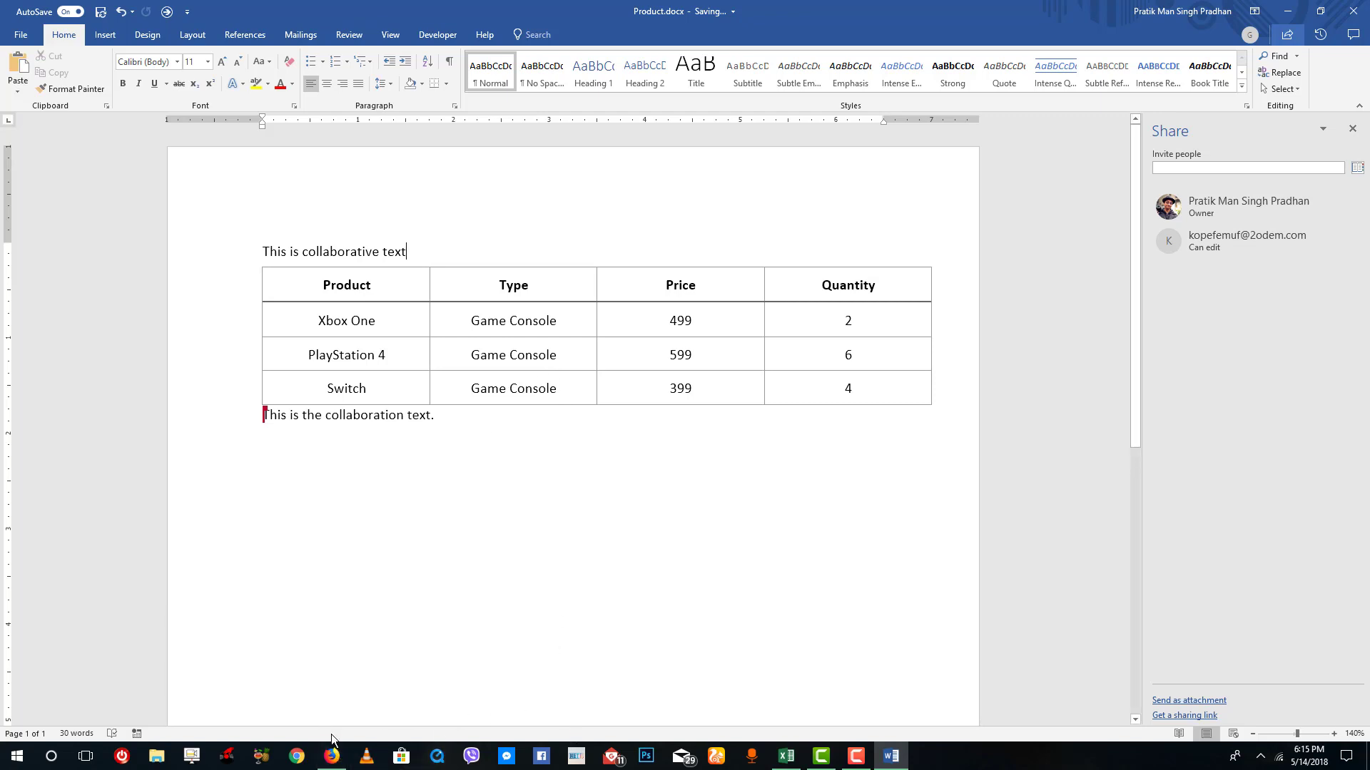
left_click(332, 755)
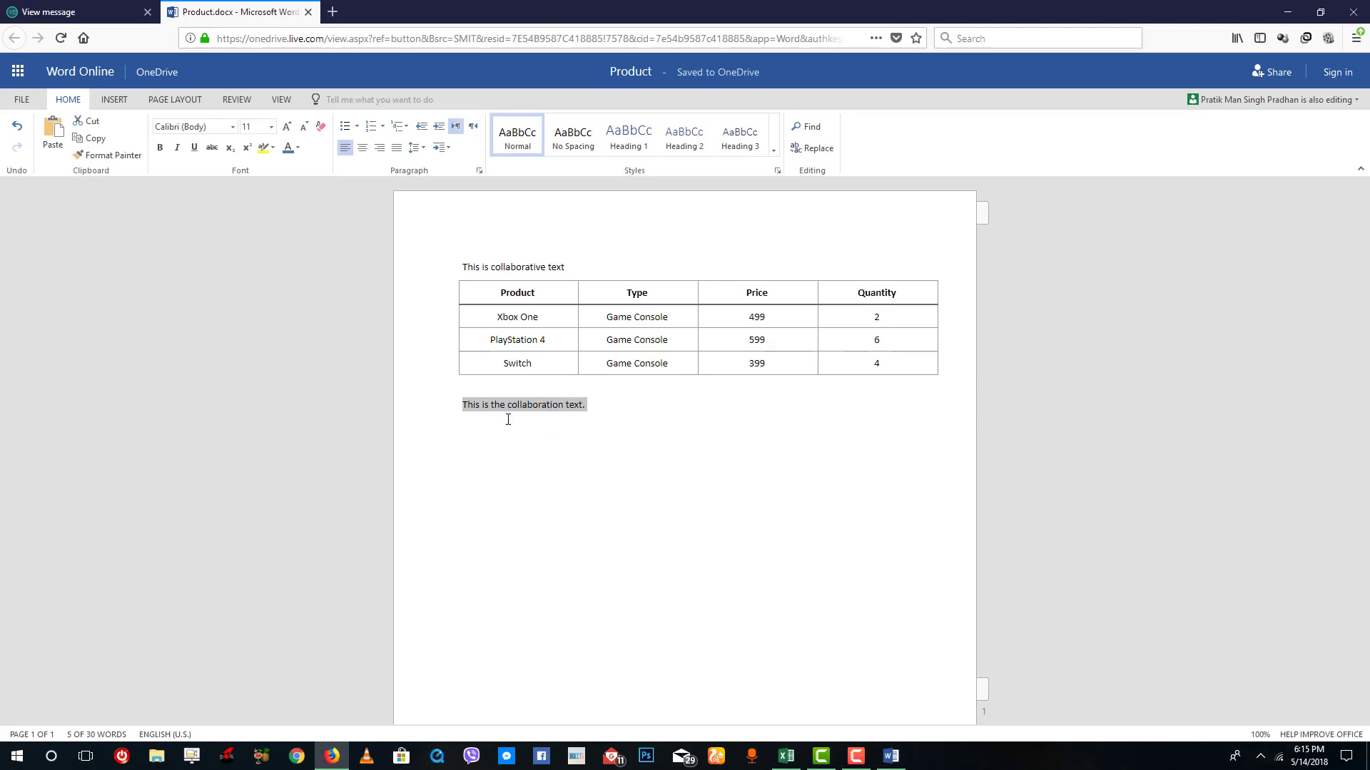